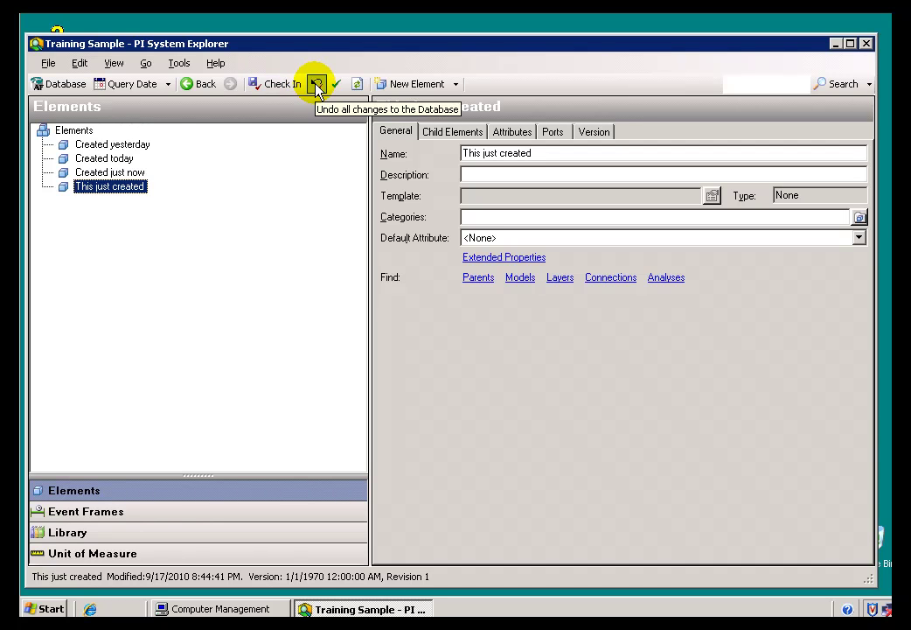
Undo pending changes and list the four elements under the Elements root, including 'This just created'.
click(316, 85)
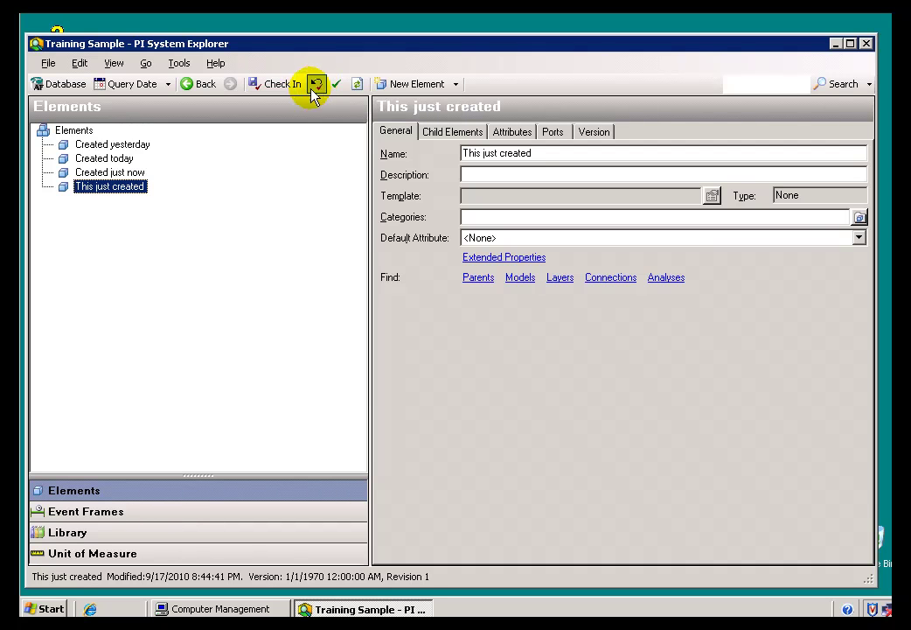
click(69, 131)
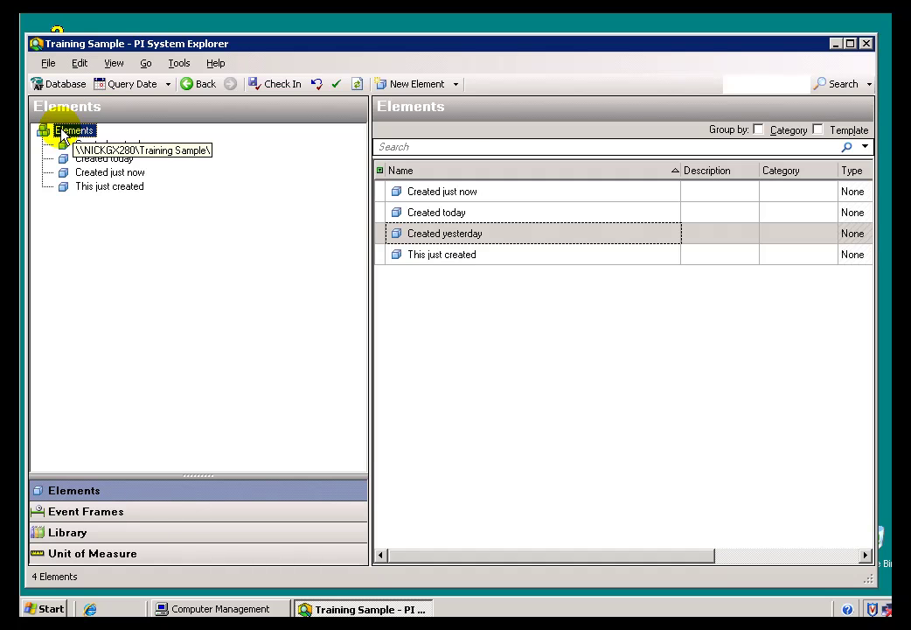
Create a template-less element under Elements named 'The Fiftch Element'.
right_click(61, 133)
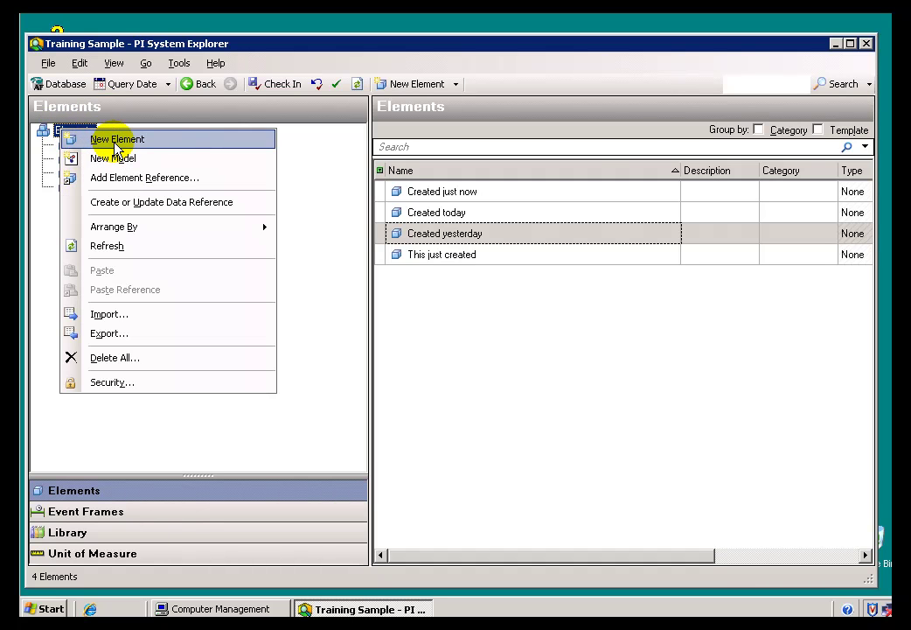
click(116, 142)
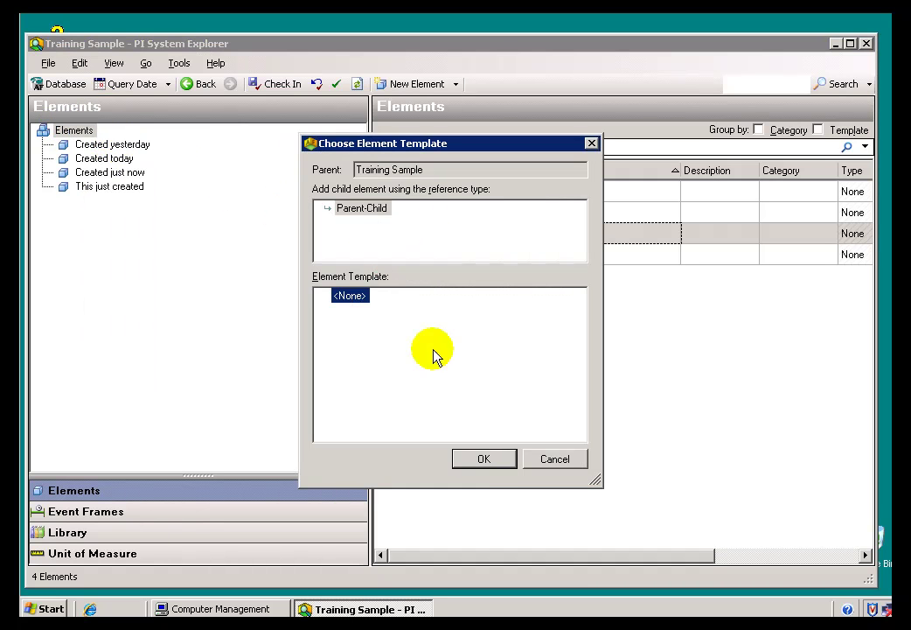
click(483, 458)
text(The Fiftch)
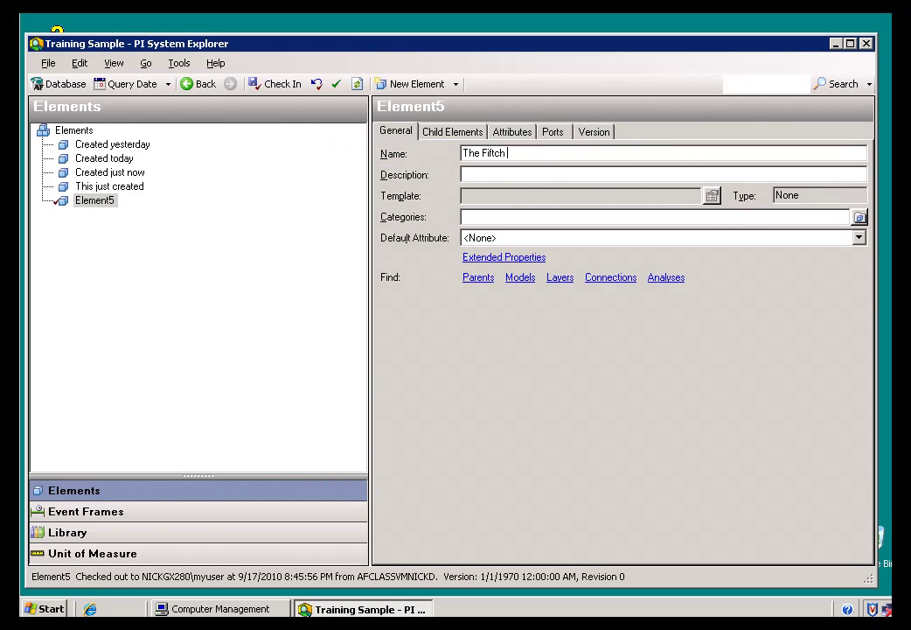
text(ment)
click(522, 175)
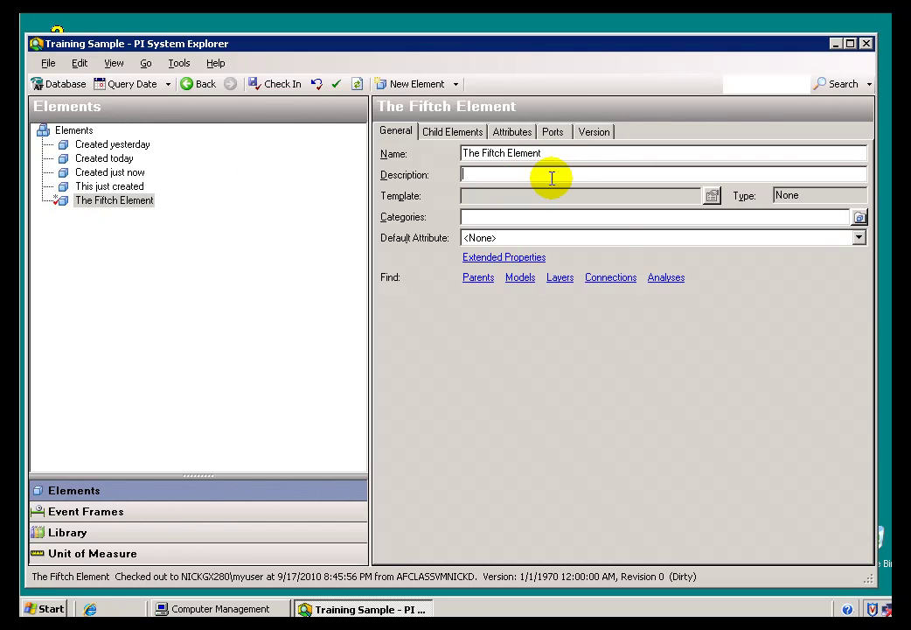
click(549, 153)
Browse the new element's Child Elements and Attributes tabs, then select 'Created just now'.
click(453, 133)
click(511, 133)
click(389, 133)
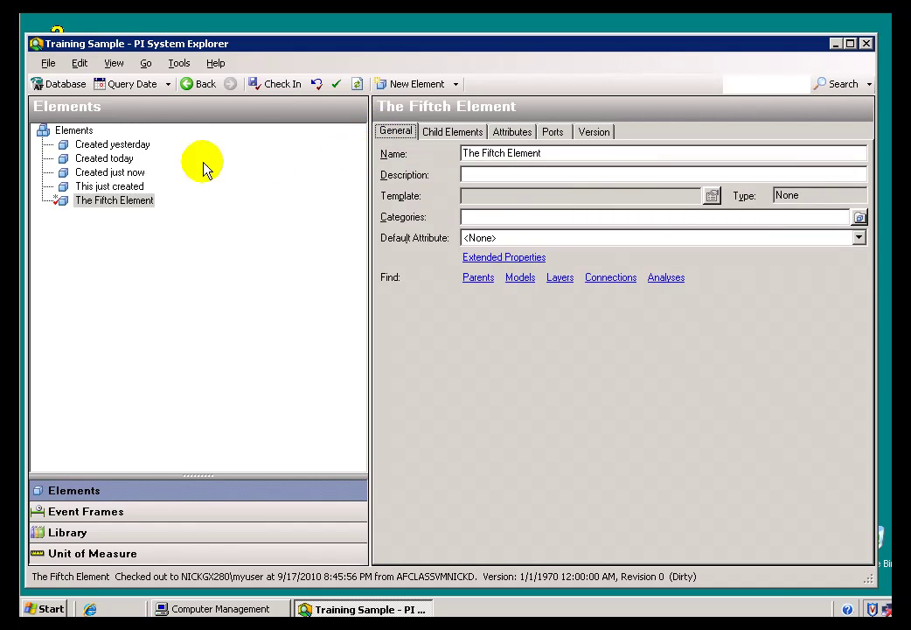
click(454, 133)
click(510, 132)
click(90, 173)
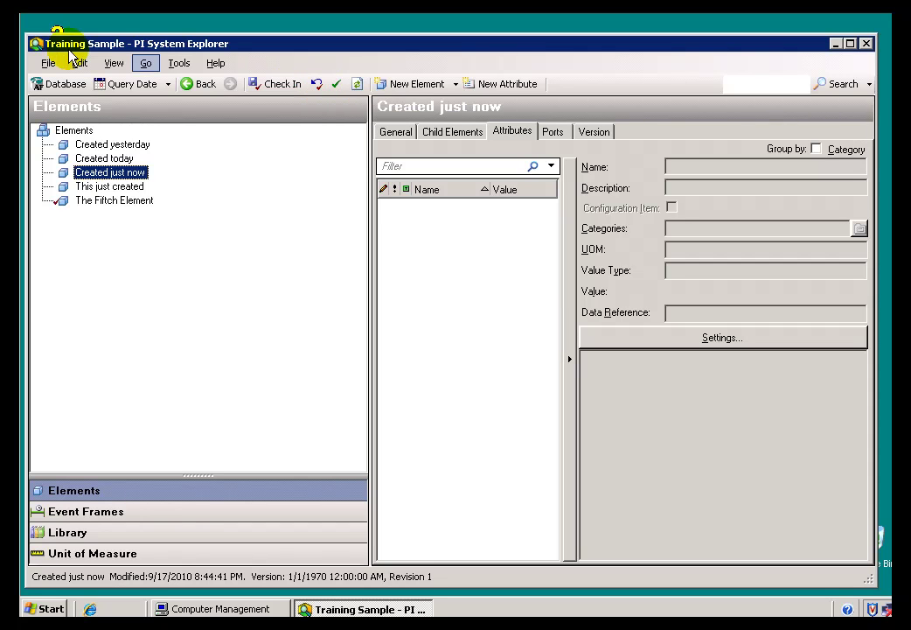
Undo the check-out of 'The Fiftch Element', discarding the pending addition.
click(46, 64)
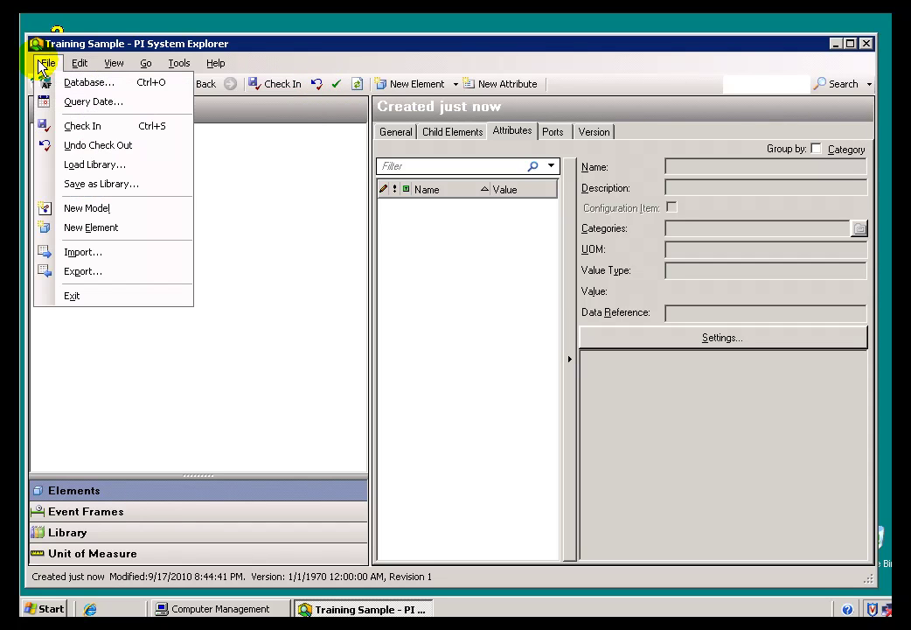
click(120, 149)
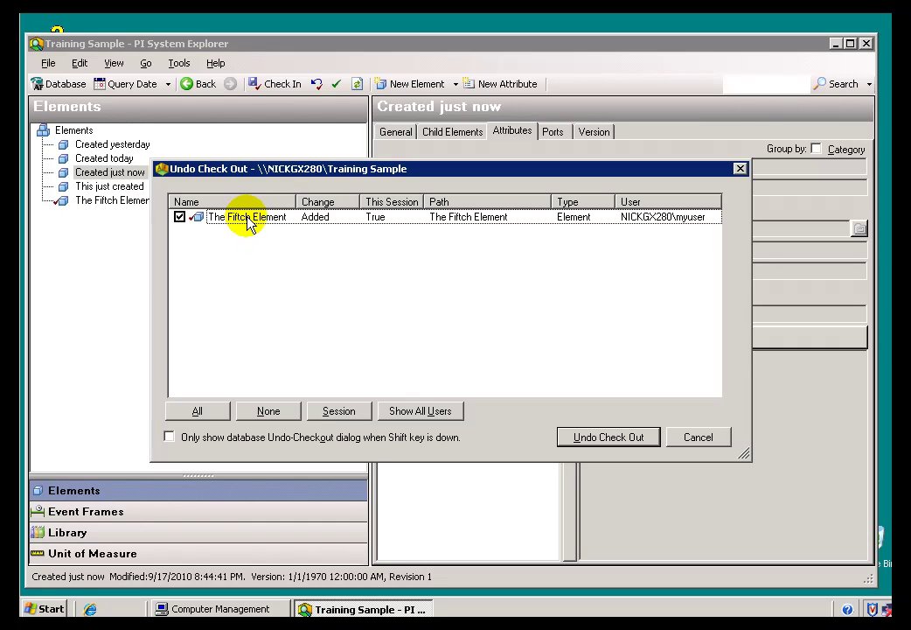
click(607, 437)
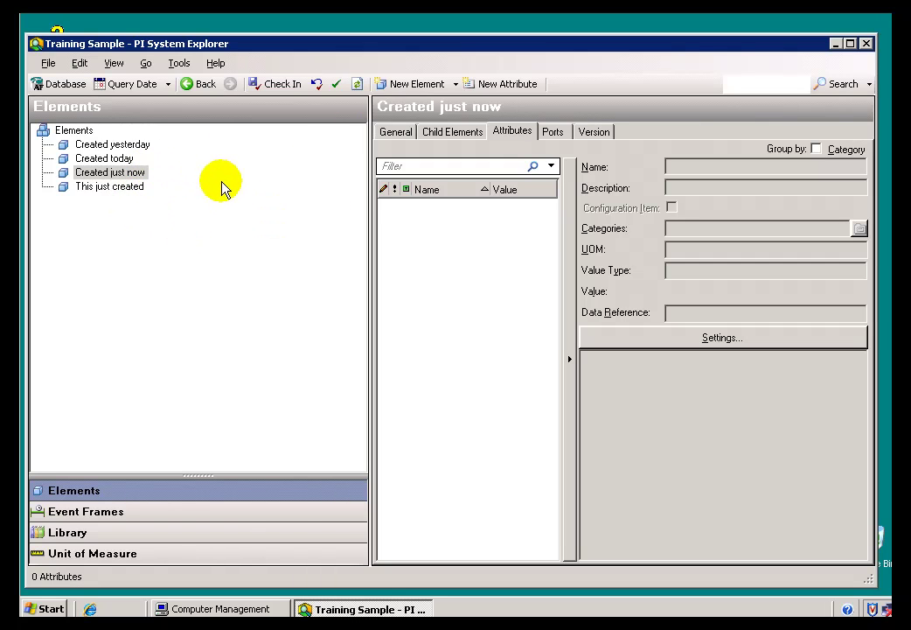
Create another template-less element under the Elements root.
click(135, 187)
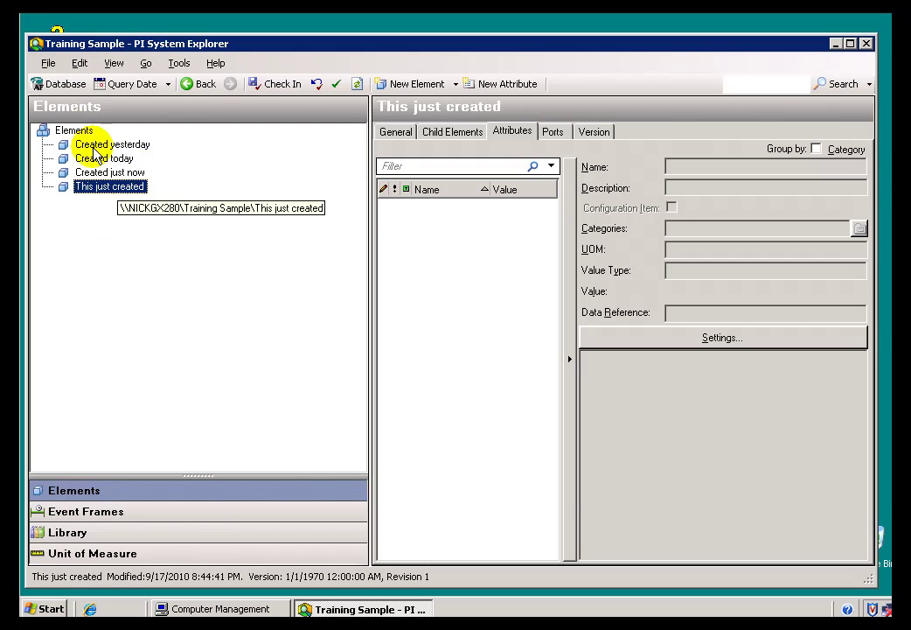
click(68, 129)
right_click(74, 134)
click(122, 145)
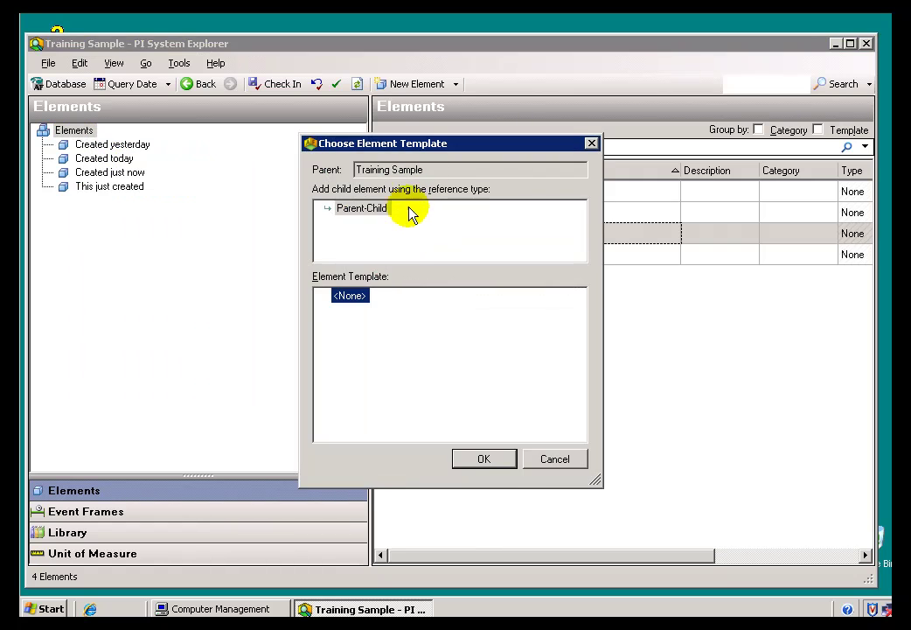
click(485, 460)
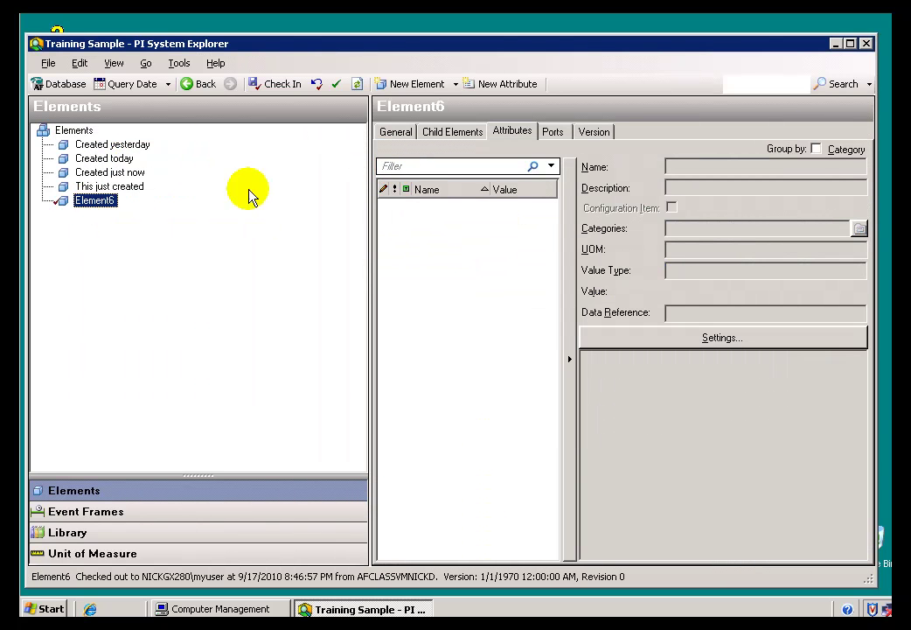
Name the new element 'Fifth Element', then select 'This just created'.
click(395, 136)
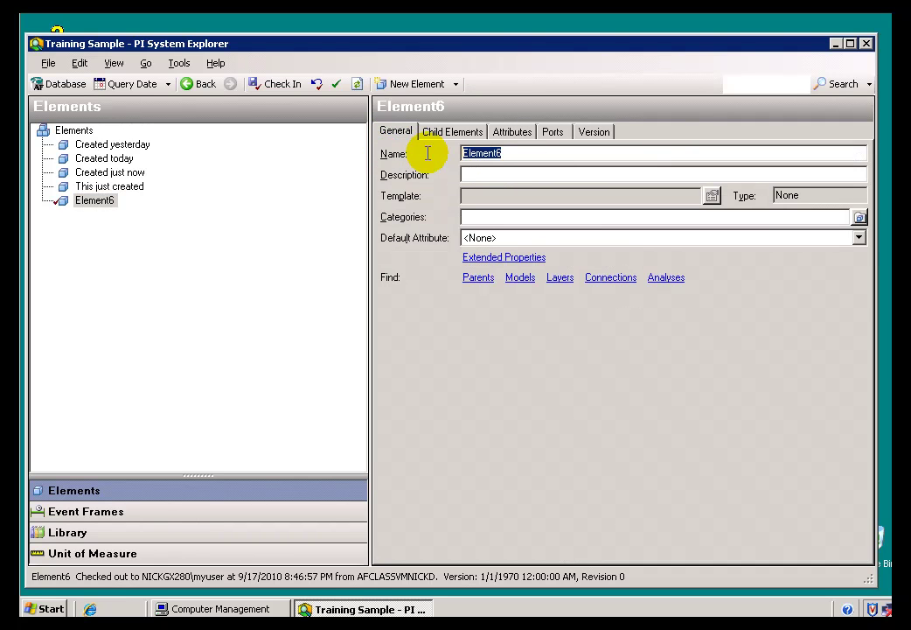
text(Fifth)
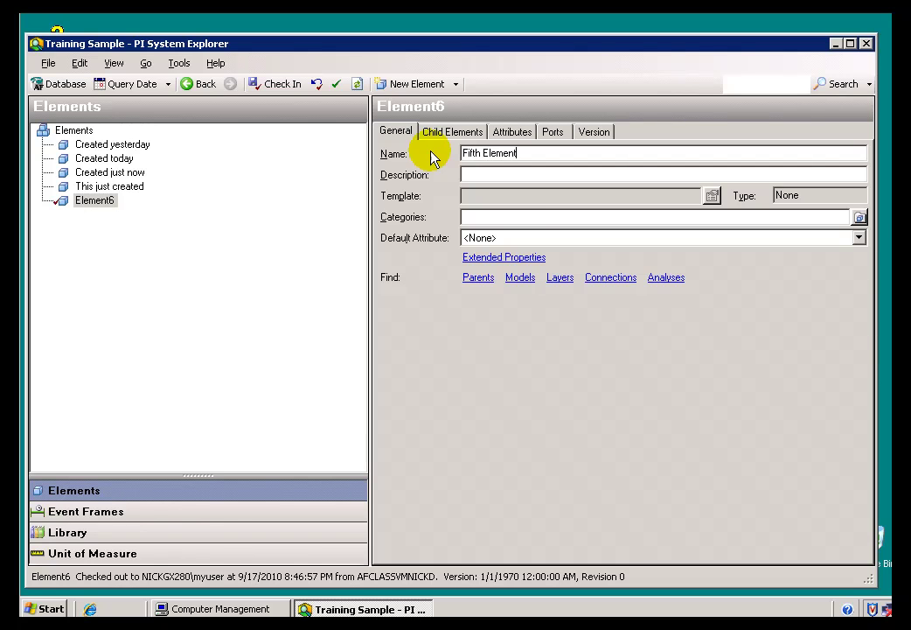
click(523, 178)
click(500, 215)
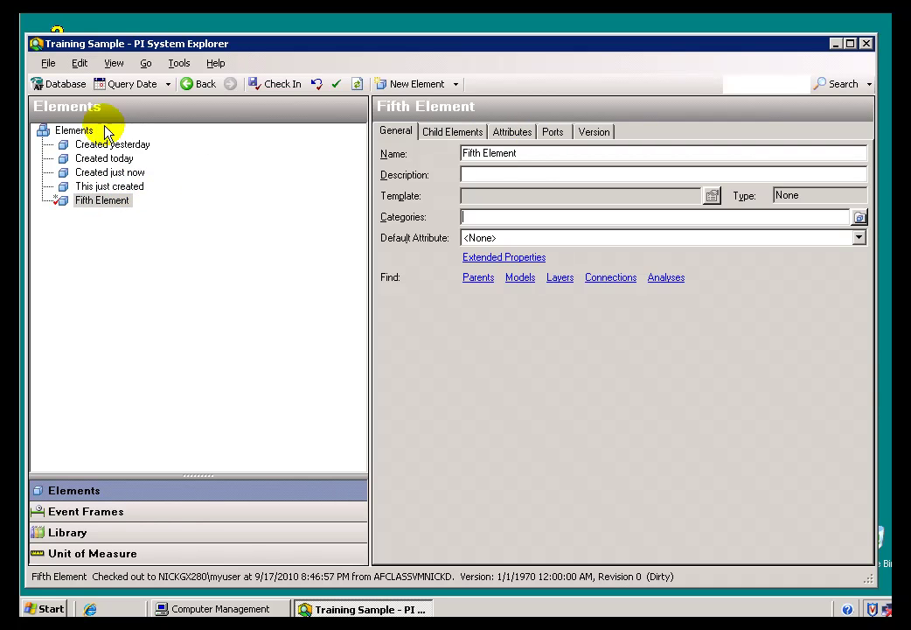
click(94, 186)
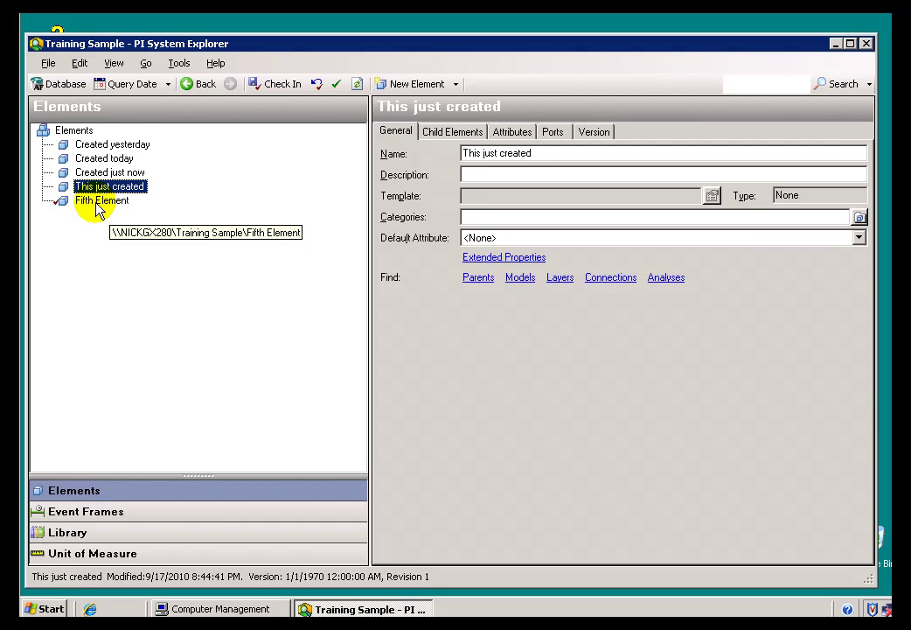
Check in Fifth Element, showing the Check-In dialog only when Shift is held.
click(270, 84)
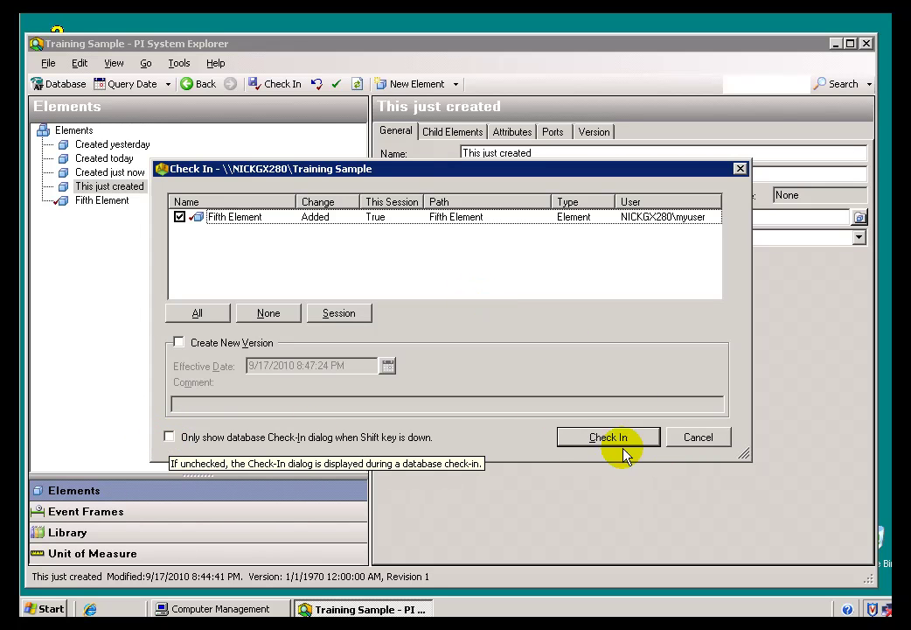
click(170, 438)
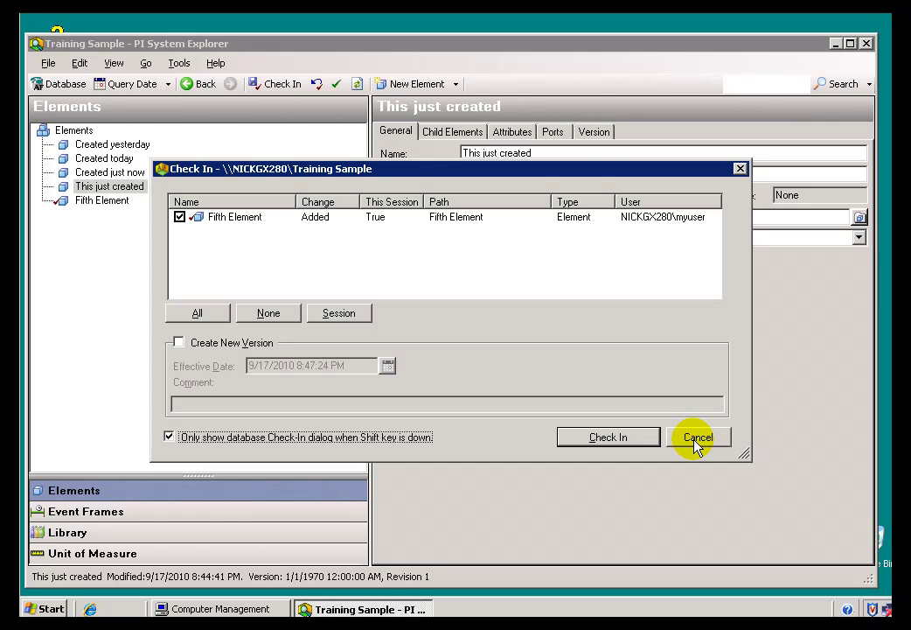
click(623, 437)
Rename 'Fifth Element' to 'The Fifth Element' by prefixing 'The ' in its Name.
key(Down)
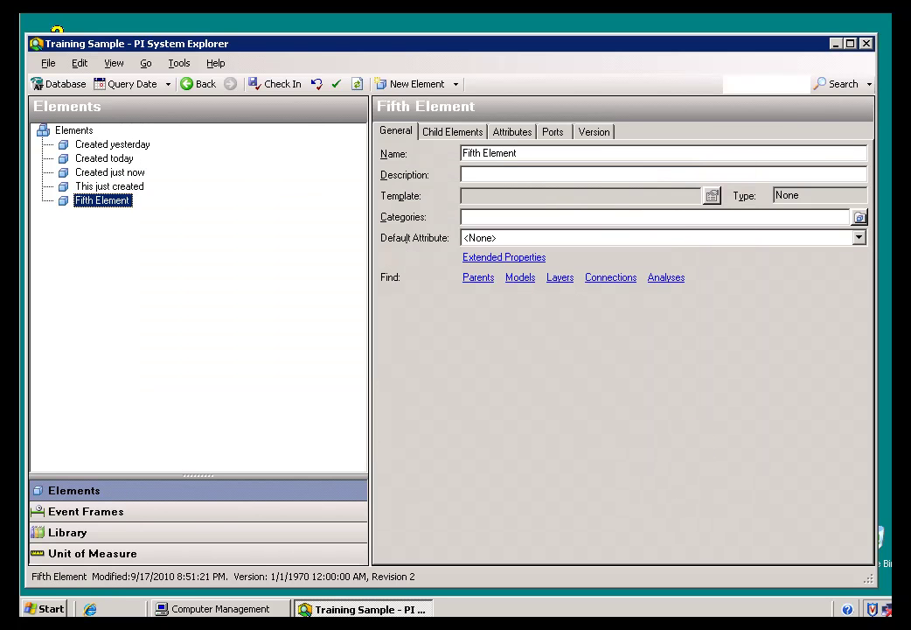
click(533, 151)
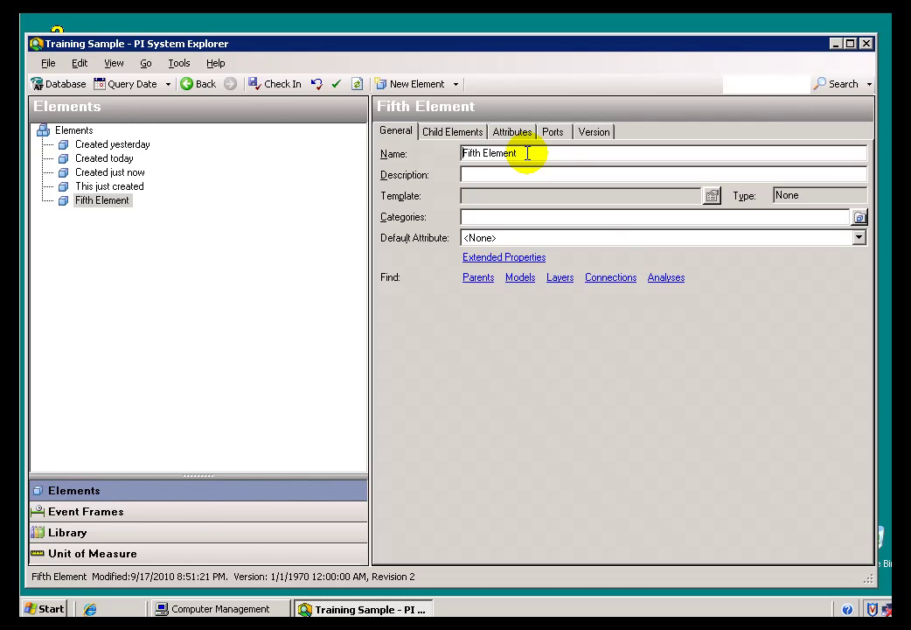
text(The)
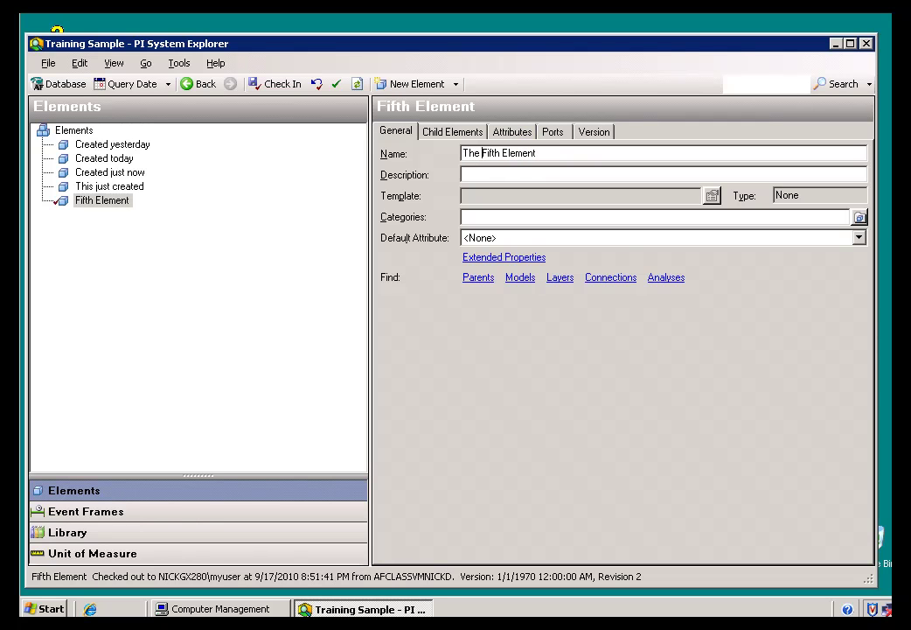
click(519, 176)
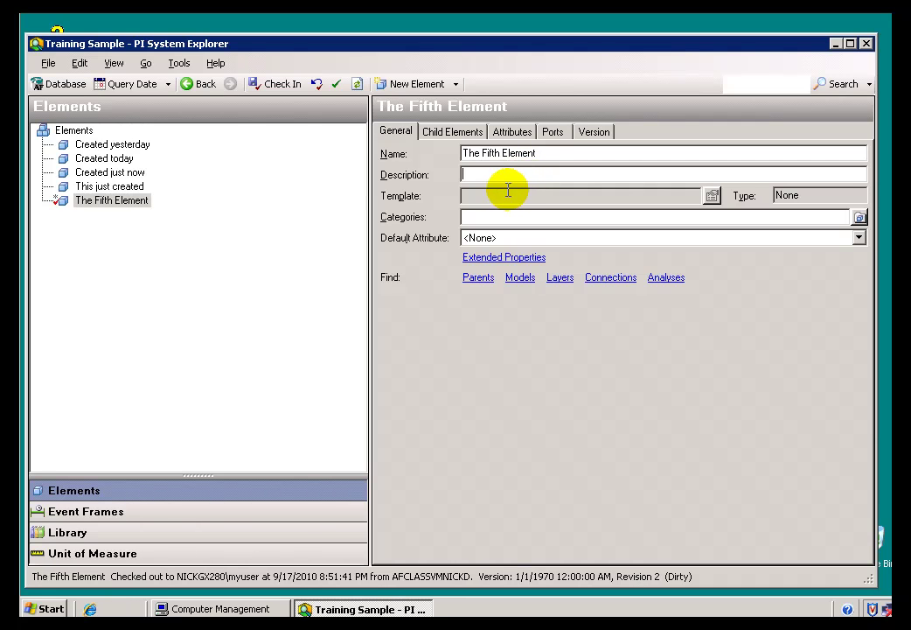
click(511, 215)
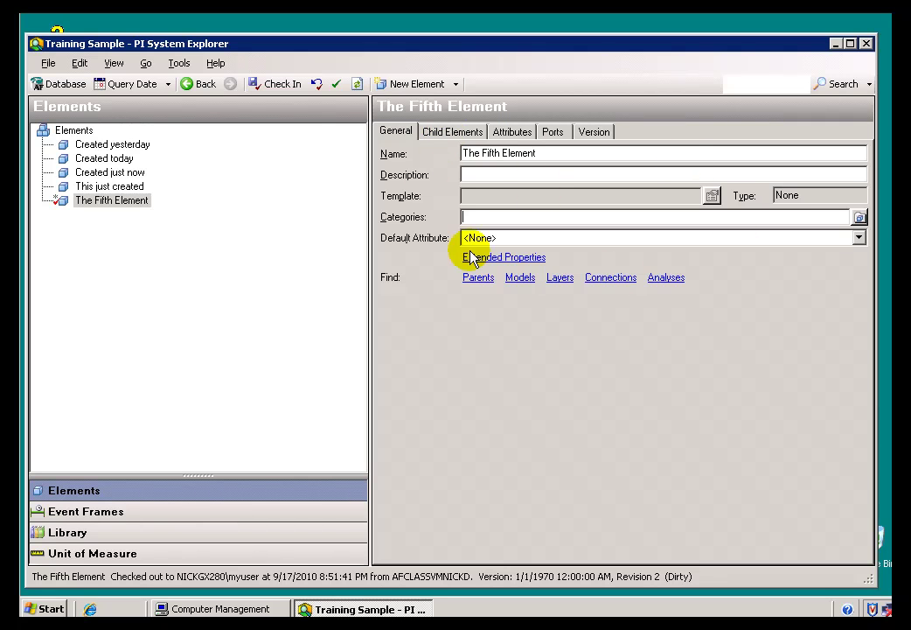
Browse the element's Child Elements, General and Attributes tabs.
click(433, 133)
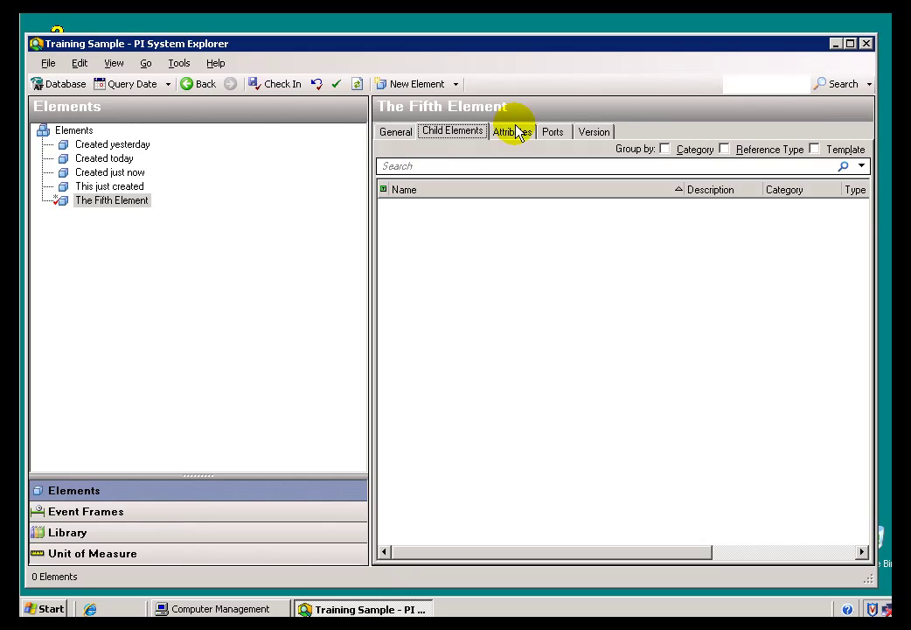
click(398, 132)
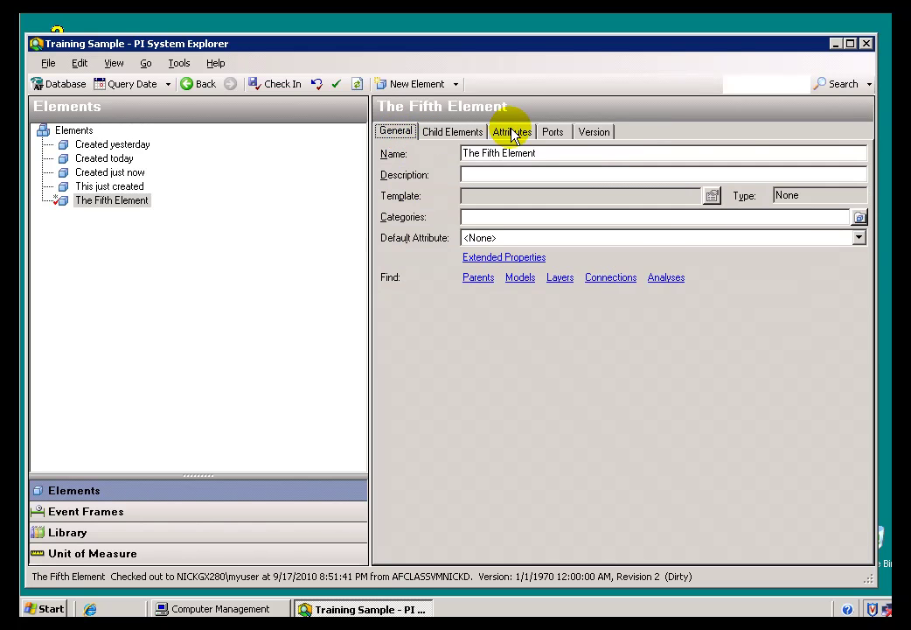
click(511, 133)
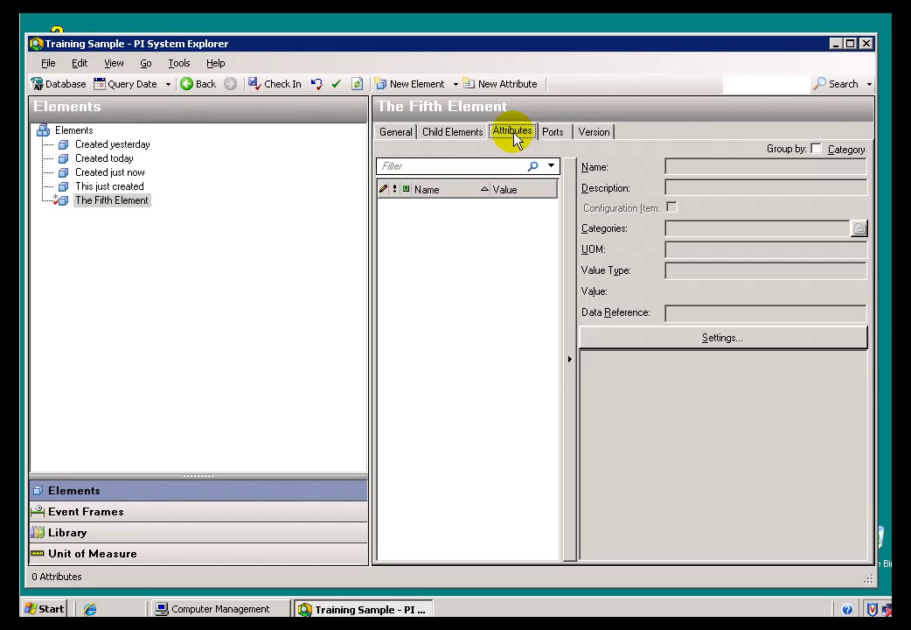
click(396, 136)
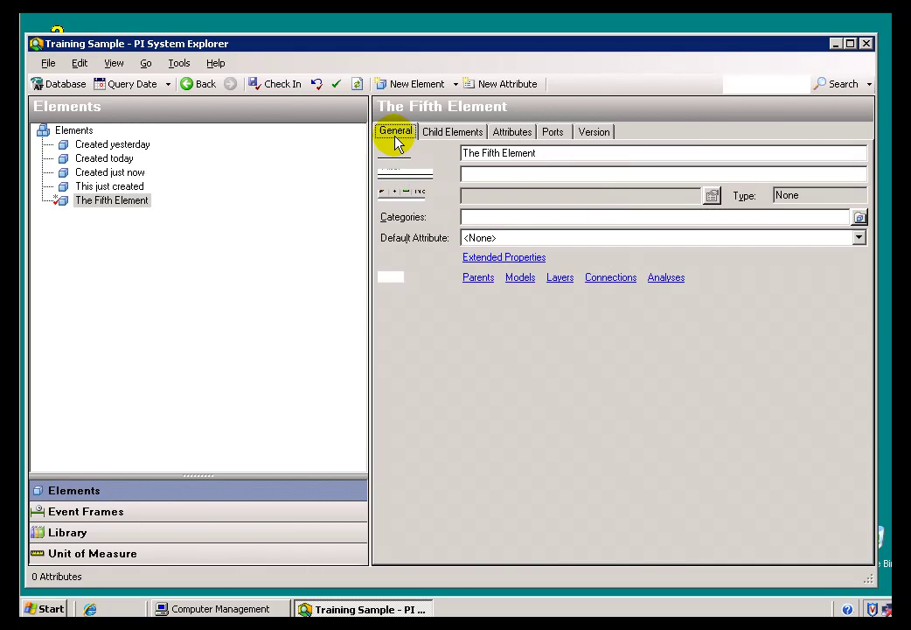
click(501, 136)
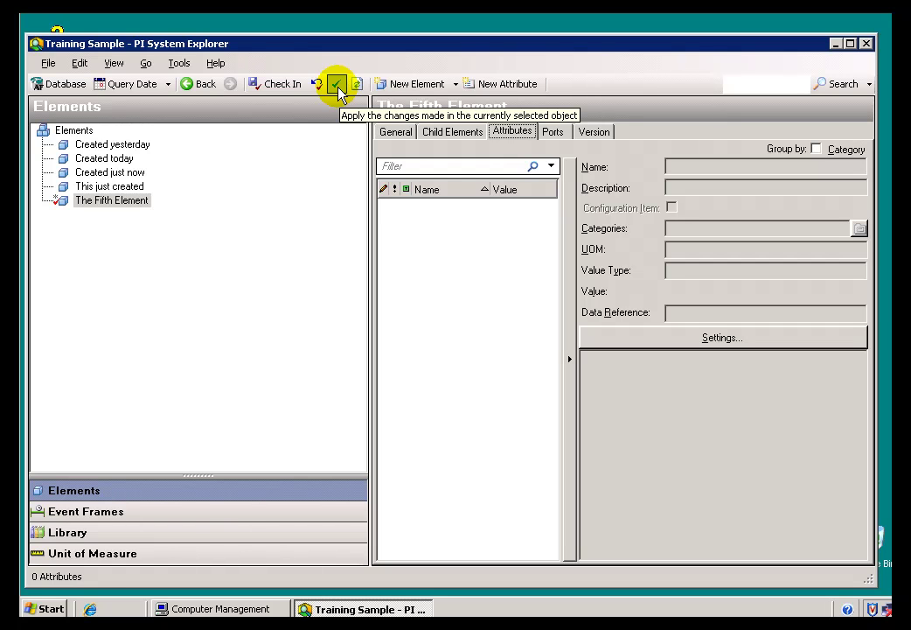
Apply the pending rename without checking in, then edit the Name back toward 'Fifth Element'.
click(340, 91)
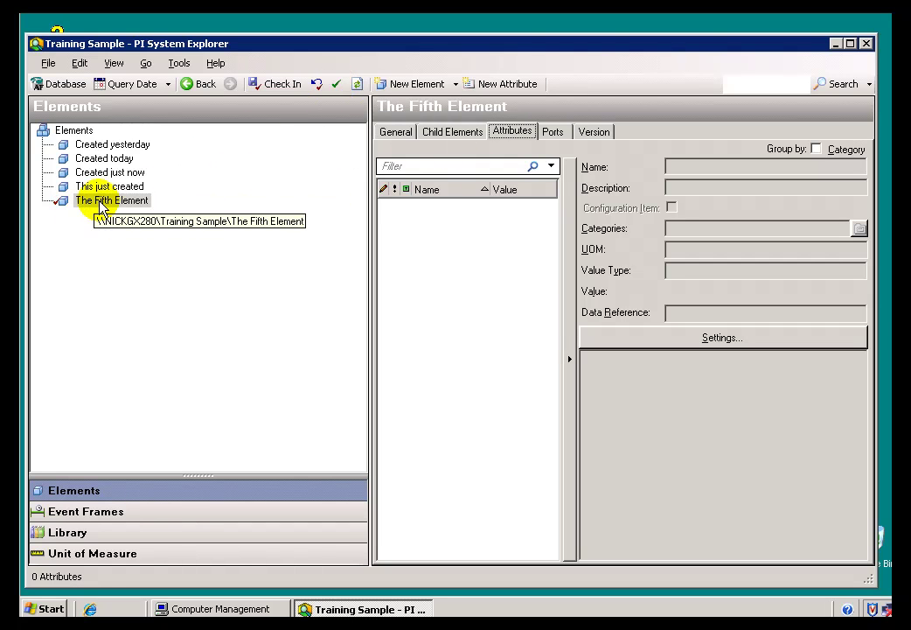
click(398, 138)
click(546, 153)
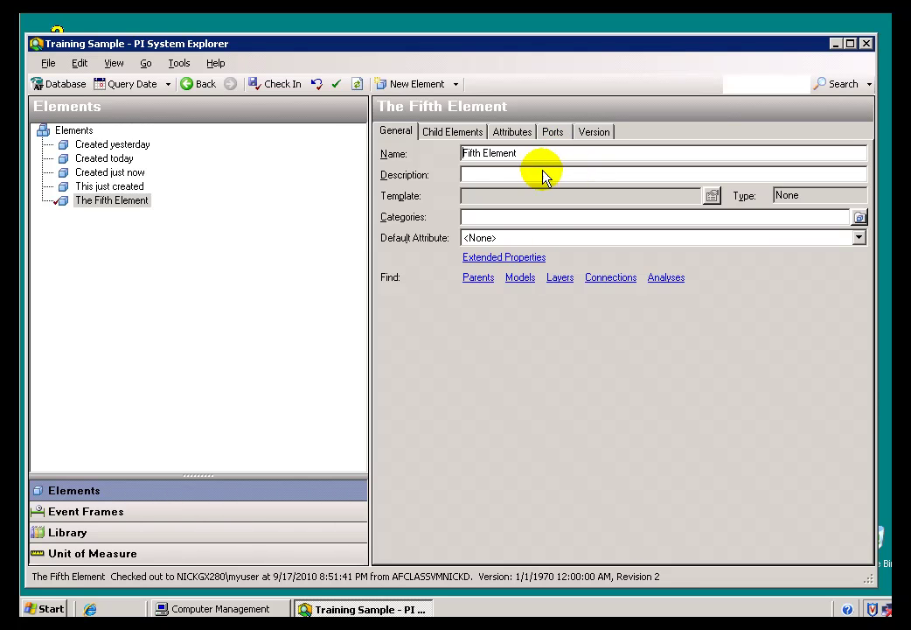
Commit the name 'Fifth Element', then select 'This just created' and reselect the element.
click(515, 179)
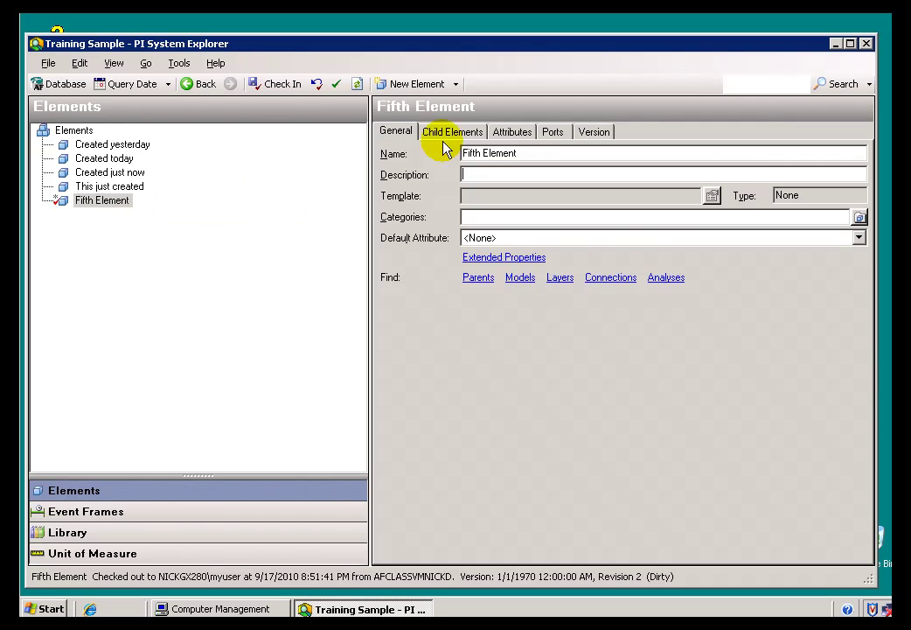
click(102, 189)
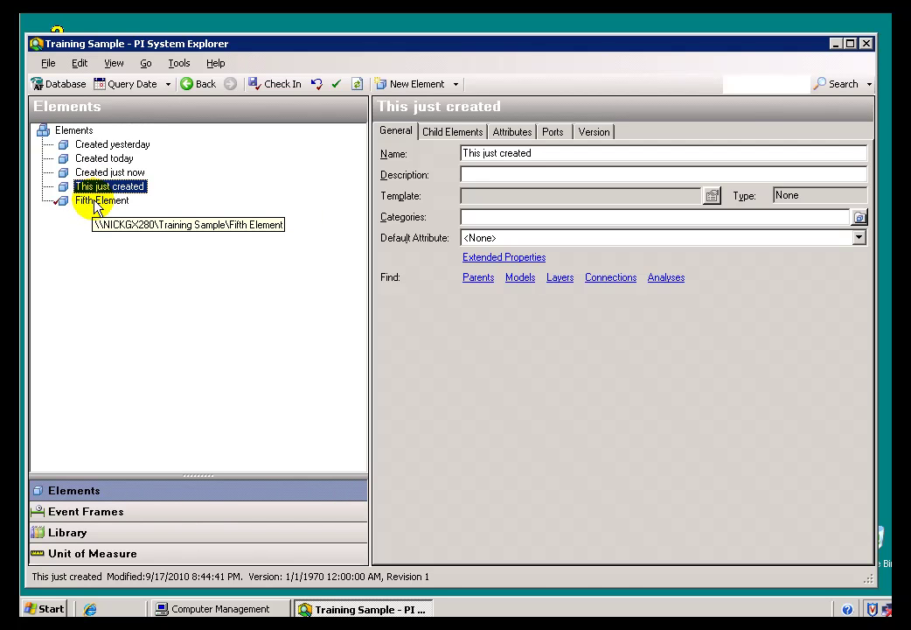
click(98, 203)
Prefix 'The ' to rename it 'The Fifth Element' and view its empty Attributes.
click(521, 153)
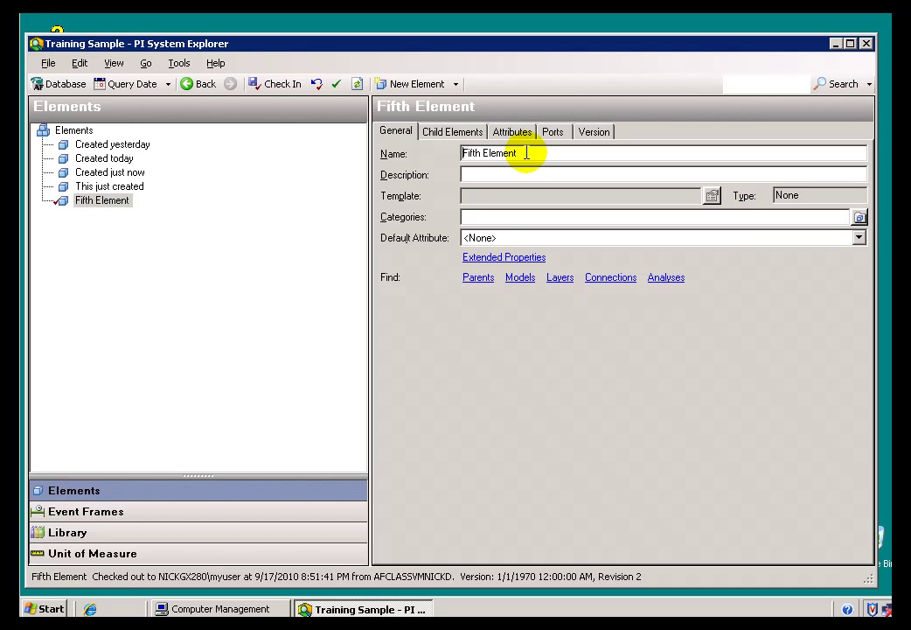
key(Home)
text(The)
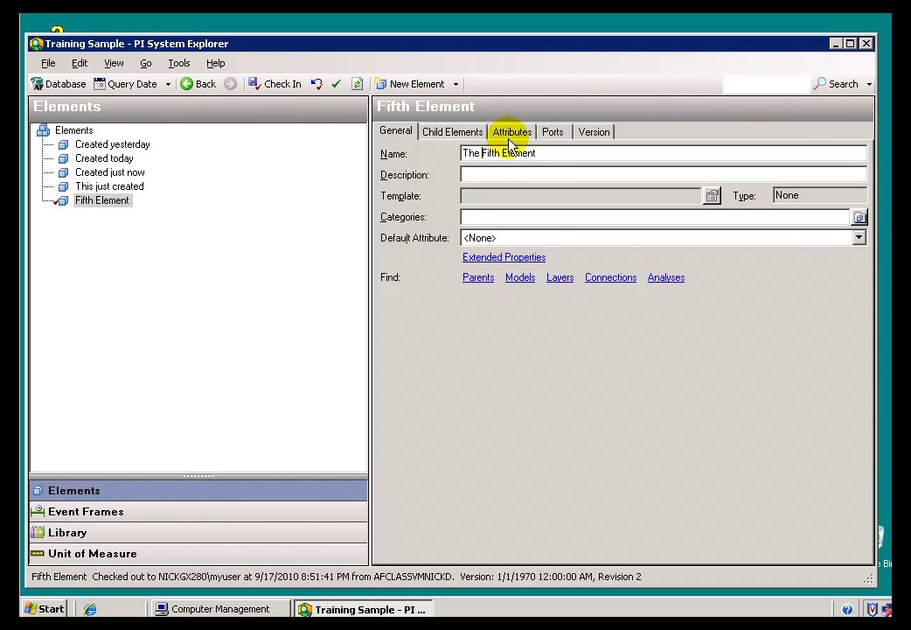
click(511, 138)
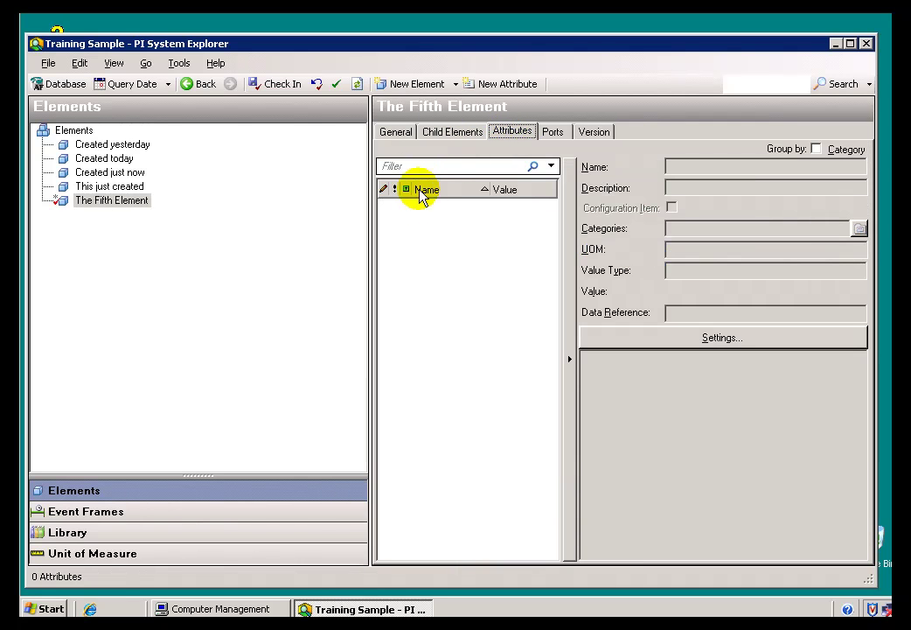